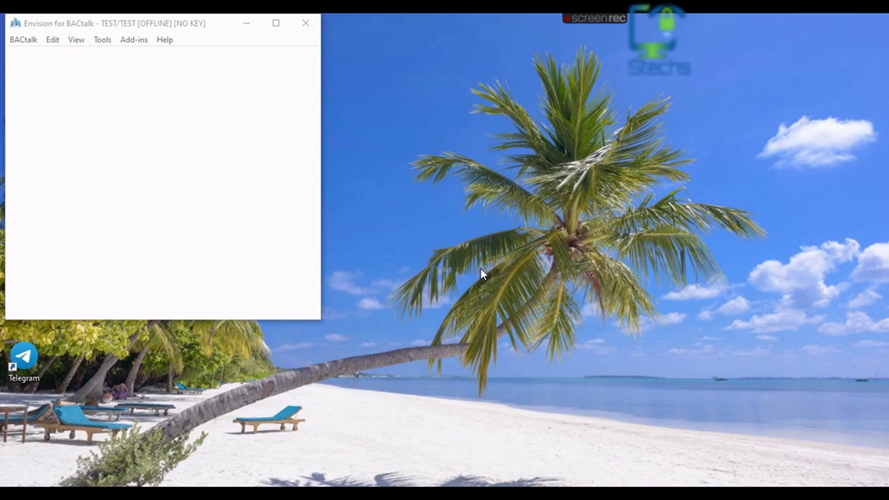
- Launch the VisualLogic editor from the Tools > DDC menu in Envision for BACtalk
{"action": "left_click", "coordinate": [99, 40]}
{"action": "mouse_move", "coordinate": [129, 122]}
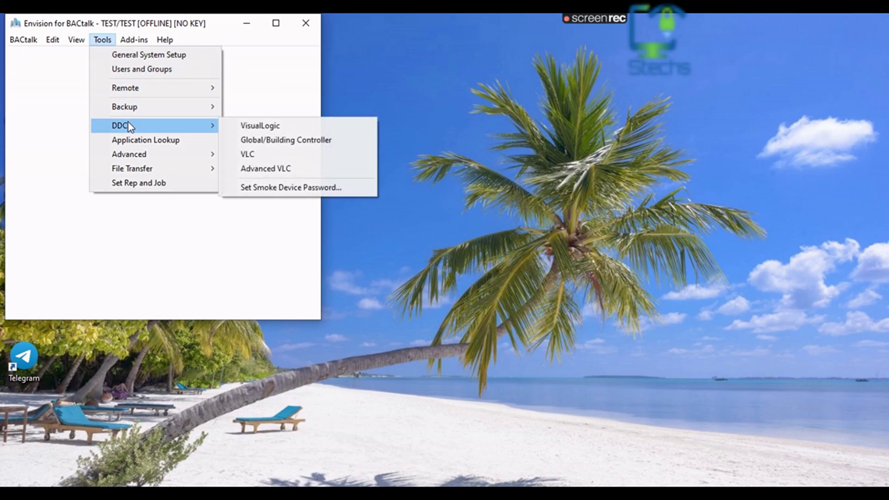
{"action": "left_click", "coordinate": [229, 125]}
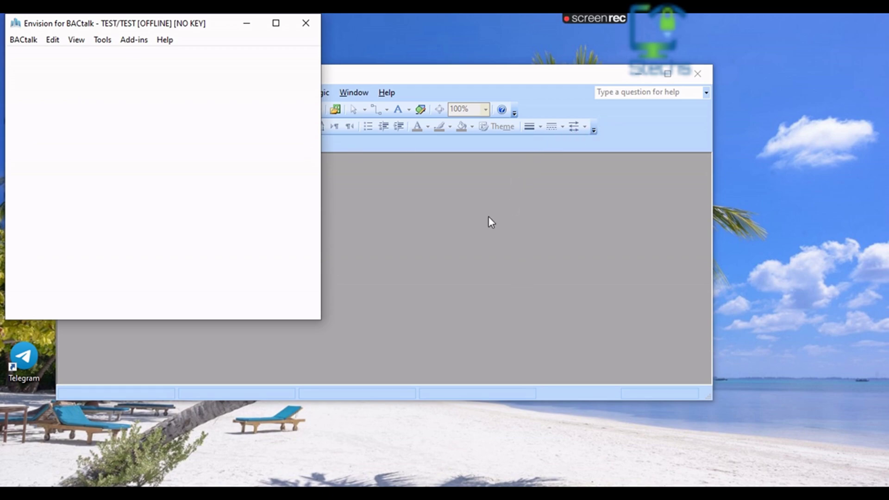
- Maximize Visio and create a new VisualLogic drawing with VLC as the device type
{"action": "left_click", "coordinate": [668, 74]}
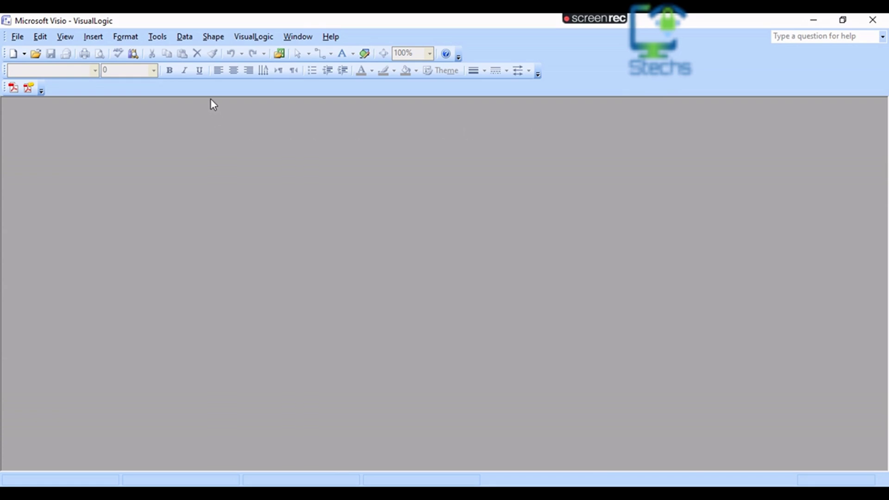
{"action": "left_click", "coordinate": [248, 39]}
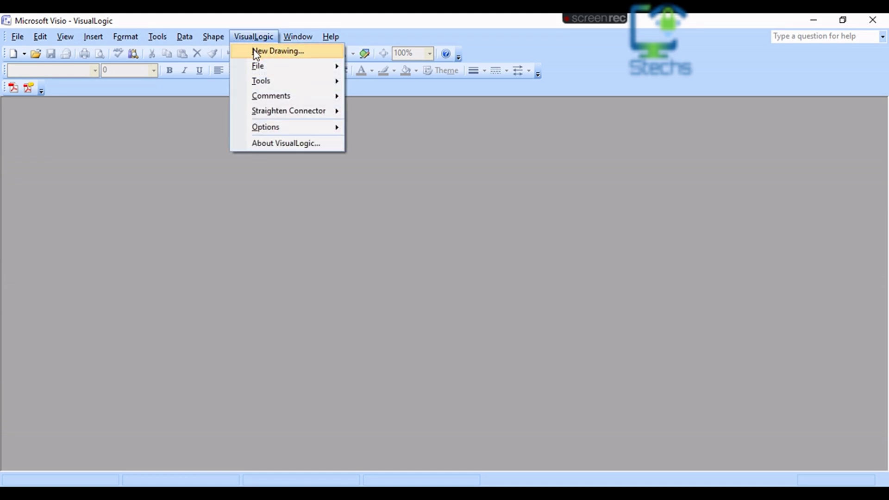
{"action": "left_click", "coordinate": [256, 52]}
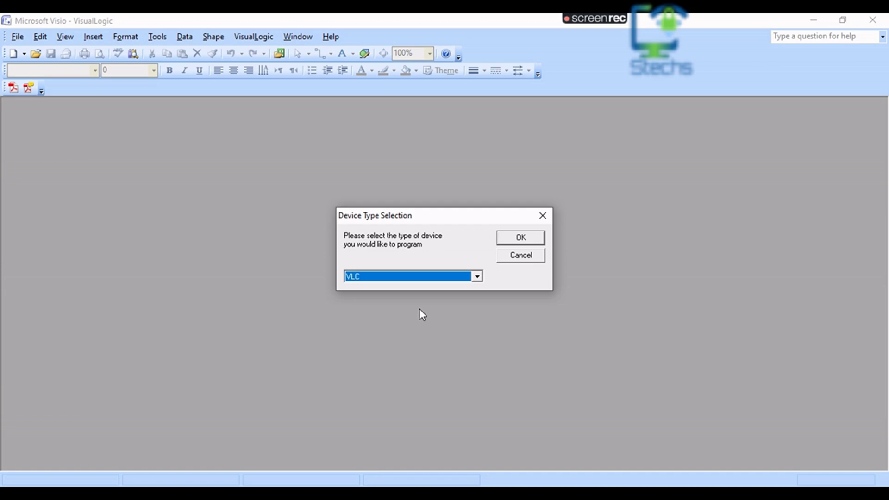
{"action": "left_click", "coordinate": [504, 241]}
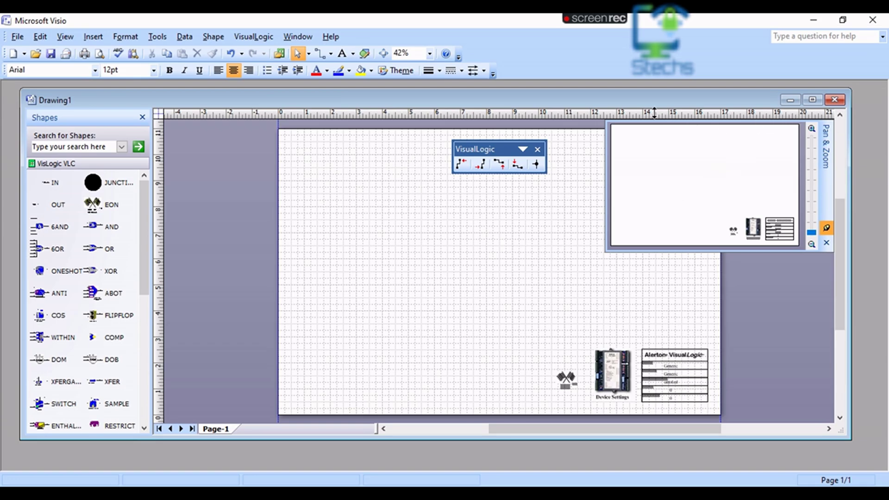
- Maximize Drawing1, dock the VisualLogic toolbar, and view the title block corner at 100%
{"action": "left_click", "coordinate": [813, 100]}
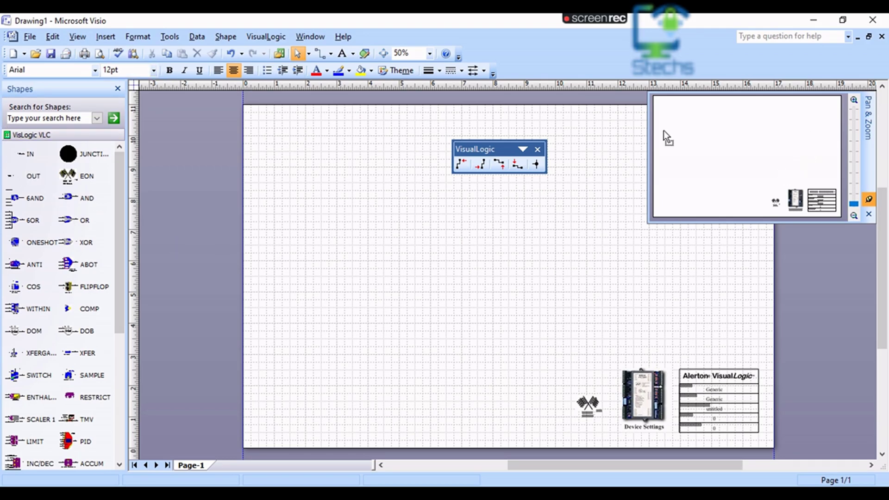
{"action": "left_click_drag", "start_coordinate": [492, 153], "coordinate": [542, 71]}
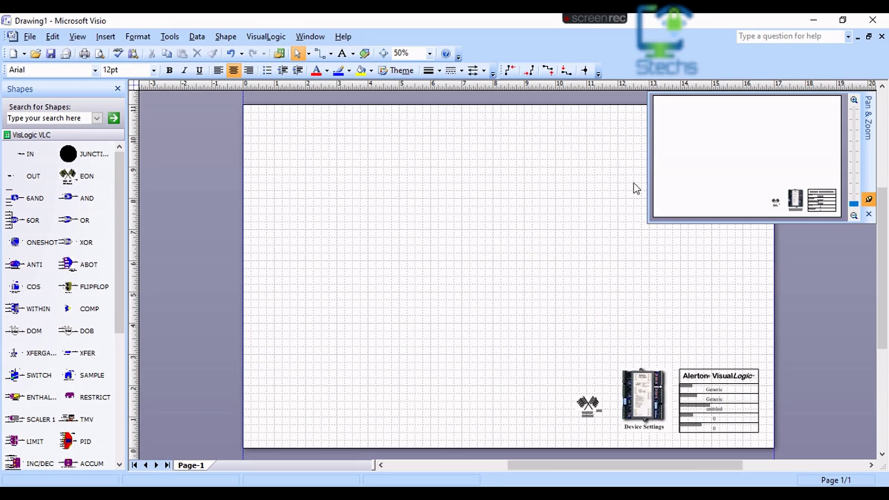
{"action": "left_click", "coordinate": [853, 101]}
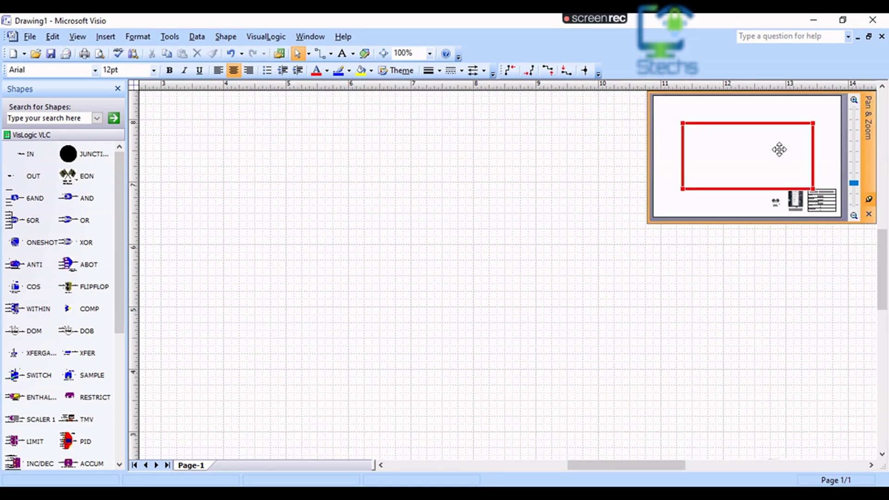
{"action": "mouse_move", "coordinate": [779, 149]}
{"action": "left_mouse_down"}
{"action": "mouse_move", "coordinate": [788, 151]}
{"action": "mouse_move", "coordinate": [788, 141]}
{"action": "mouse_move", "coordinate": [762, 131]}
{"action": "mouse_move", "coordinate": [817, 137]}
{"action": "mouse_move", "coordinate": [804, 175]}
{"action": "left_mouse_up"}
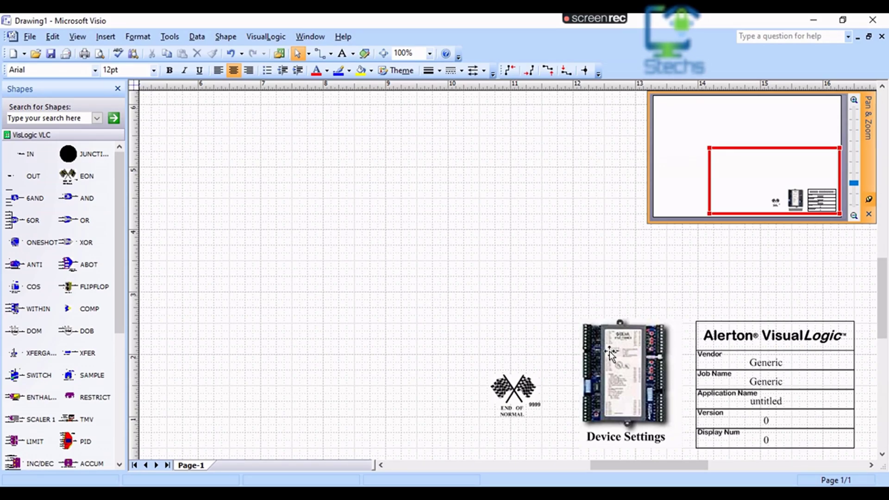
- Fill the title block's Program Information with vendor TEST, job name TEST, and application 9999
{"action": "left_click_drag", "start_coordinate": [344, 184], "coordinate": [870, 439]}
{"action": "left_click", "coordinate": [424, 285]}
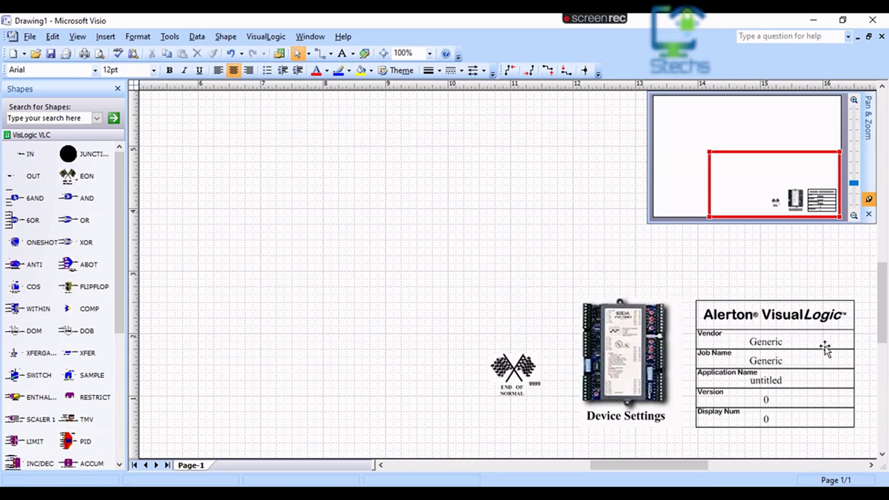
{"action": "double_click", "coordinate": [756, 336]}
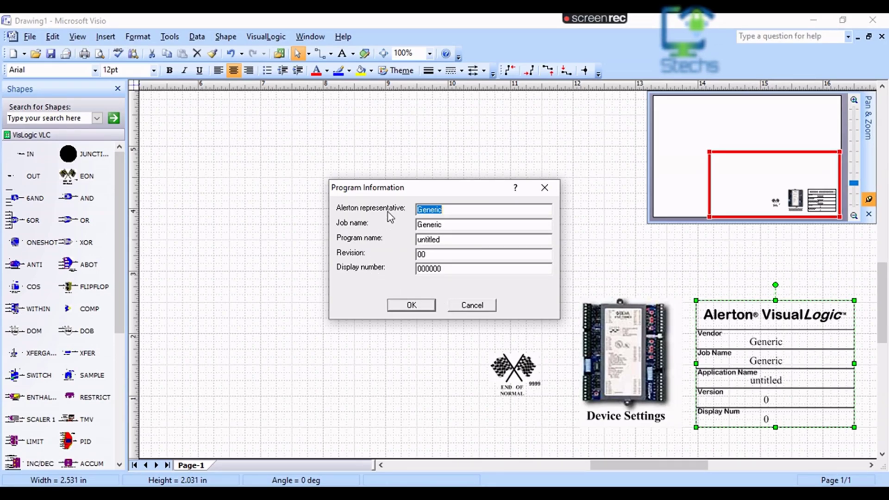
{"action": "type", "text": "TSE"}
{"action": "key", "text": "BackSpace"}
{"action": "key", "text": "BackSpace"}
{"action": "type", "text": "EST"}
{"action": "key", "text": "Tab"}
{"action": "type", "text": "TEST"}
{"action": "key", "text": "Tab"}
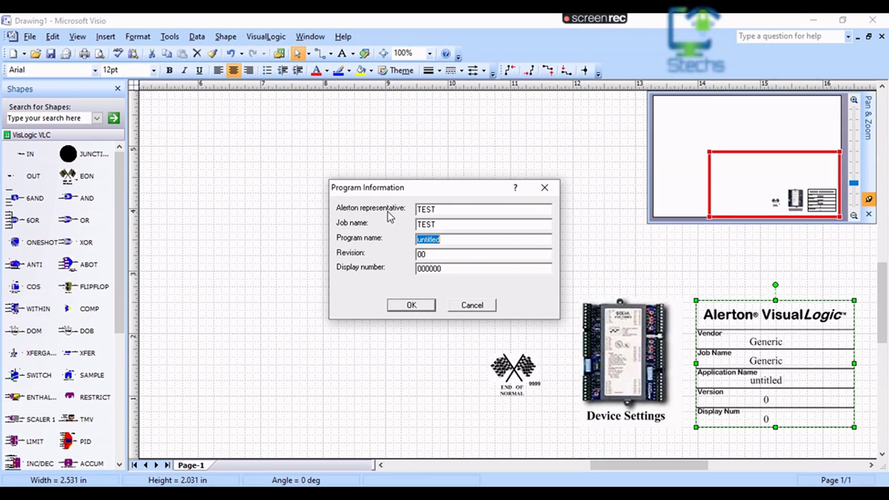
{"action": "type", "text": "9999"}
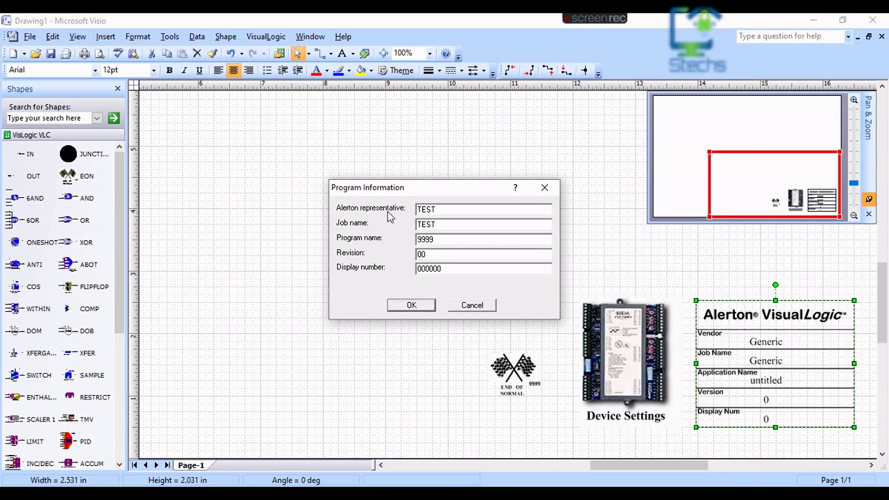
{"action": "left_click", "coordinate": [419, 306]}
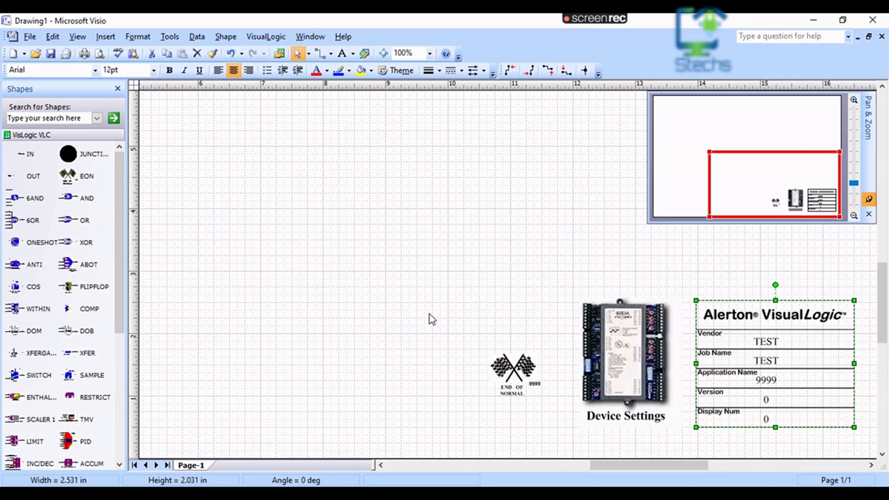
- In Device Settings, set program units to Metric, disable Microset auto-detection, and show Analog Input Setup
{"action": "double_click", "coordinate": [626, 358]}
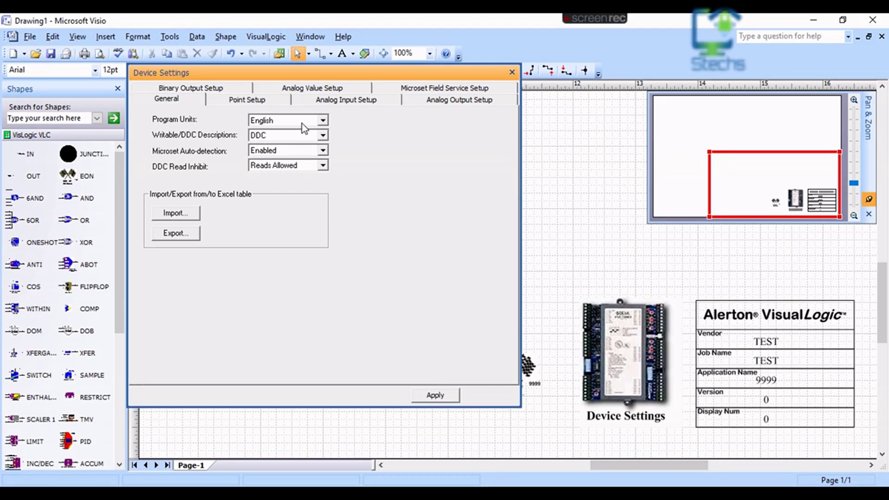
{"action": "left_click", "coordinate": [321, 121]}
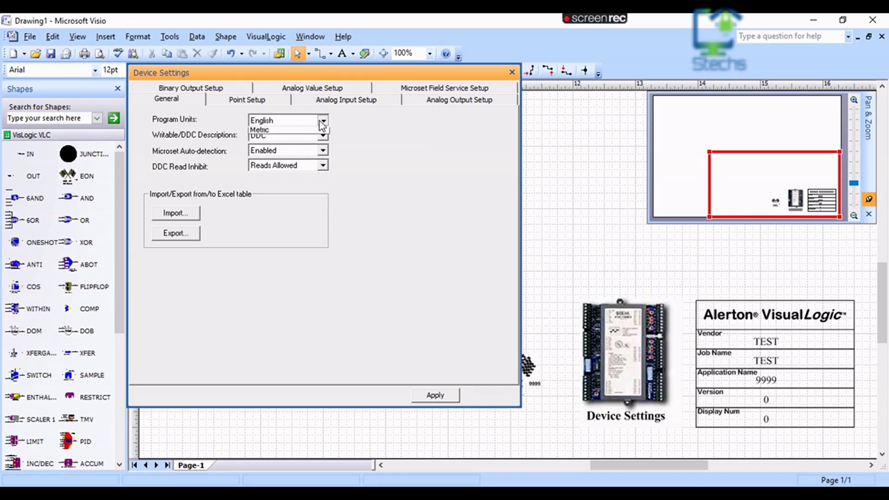
{"action": "left_click", "coordinate": [312, 141]}
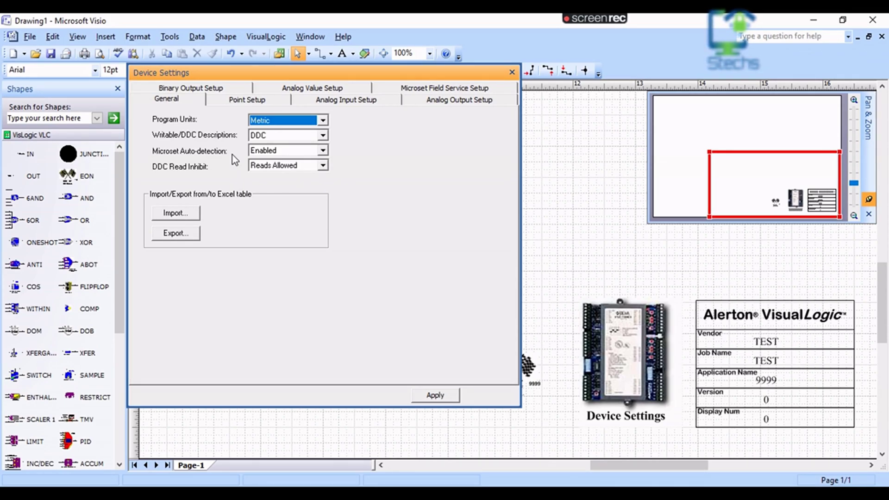
{"action": "left_click", "coordinate": [323, 154]}
{"action": "left_click", "coordinate": [316, 168]}
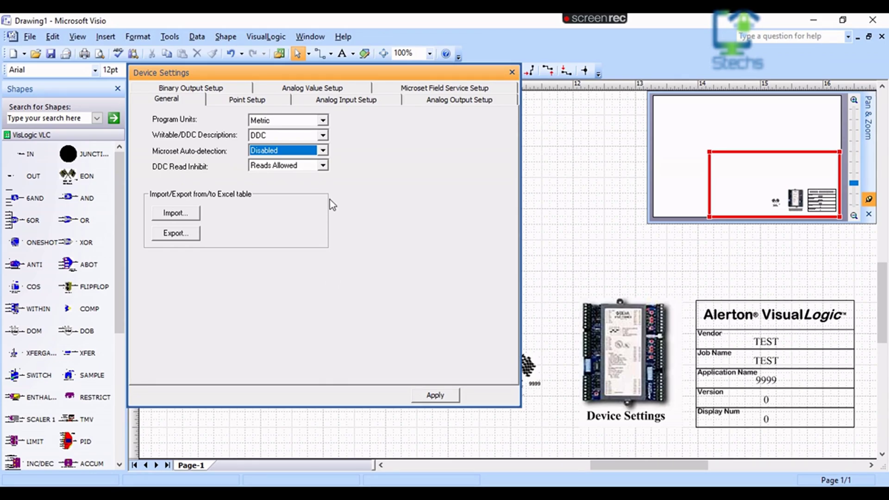
{"action": "left_click", "coordinate": [326, 103]}
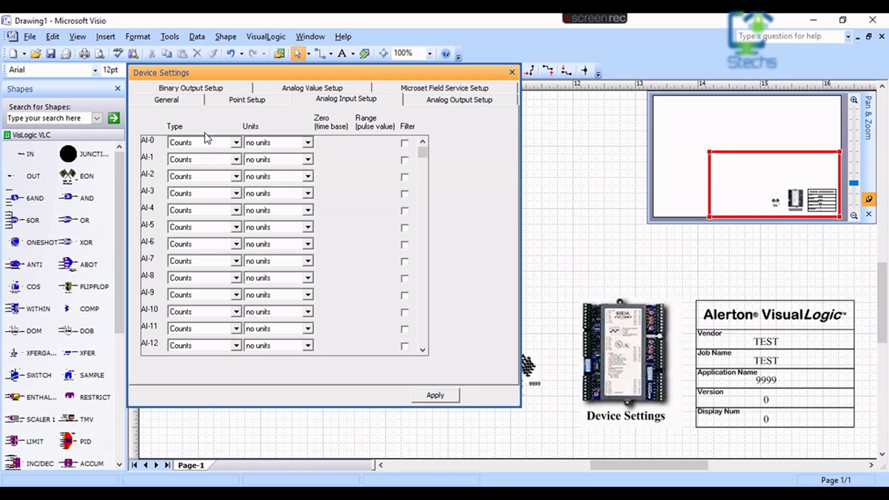
- Change the AI-0 input type from Counts to Scaled (Two Point)
{"action": "left_click", "coordinate": [236, 143]}
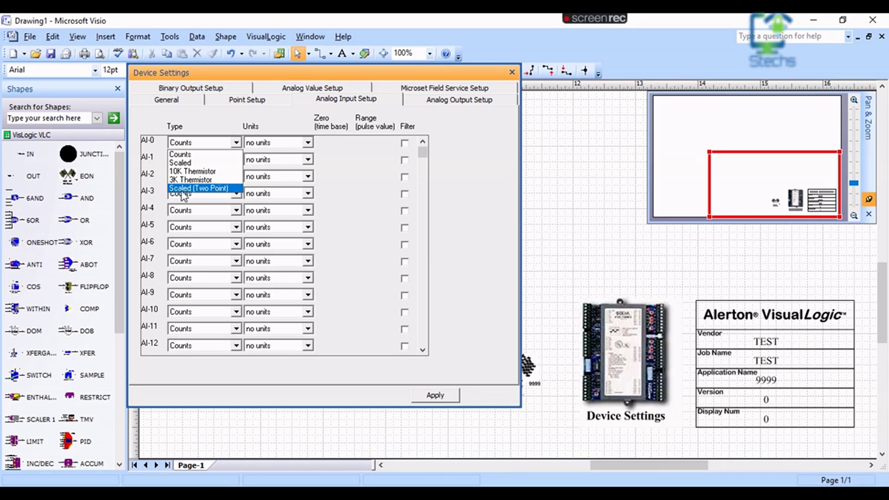
{"action": "left_click", "coordinate": [215, 190]}
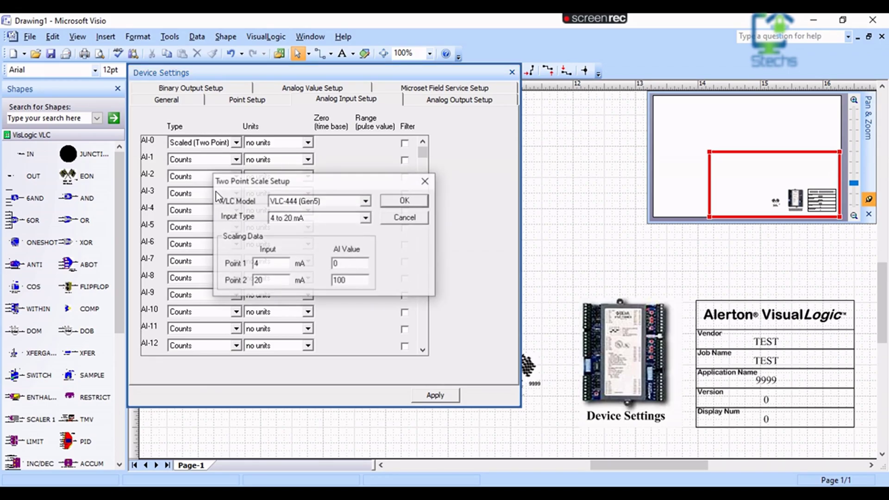
- Set AI-0's two-point scaling to VLC model VLC-1600C3 with a 0 to 10 volts input
{"action": "left_click", "coordinate": [366, 201]}
{"action": "scroll", "coordinate": [333, 240], "scroll_direction": "down", "scroll_amount": 1}
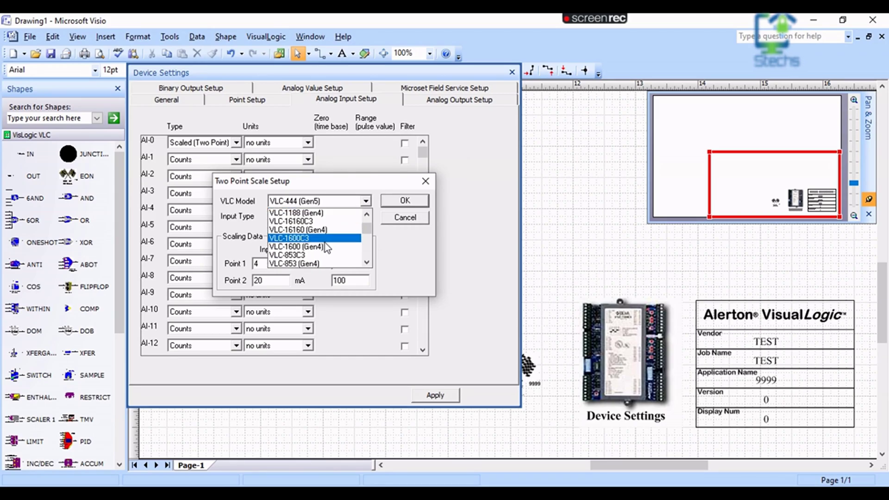
{"action": "left_click", "coordinate": [321, 240]}
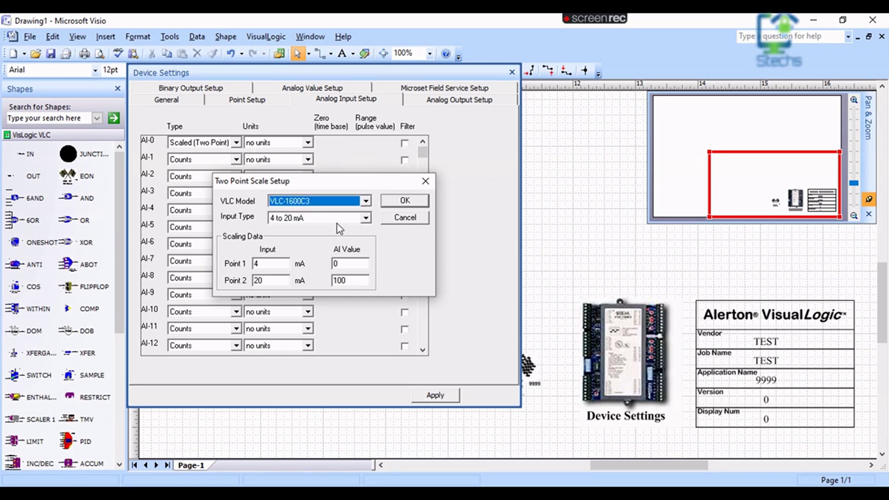
{"action": "left_click", "coordinate": [366, 219]}
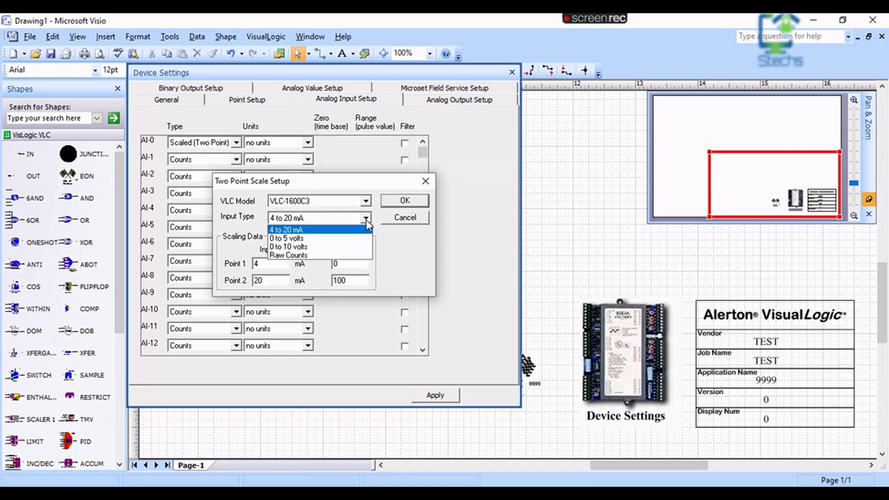
{"action": "left_click", "coordinate": [315, 250]}
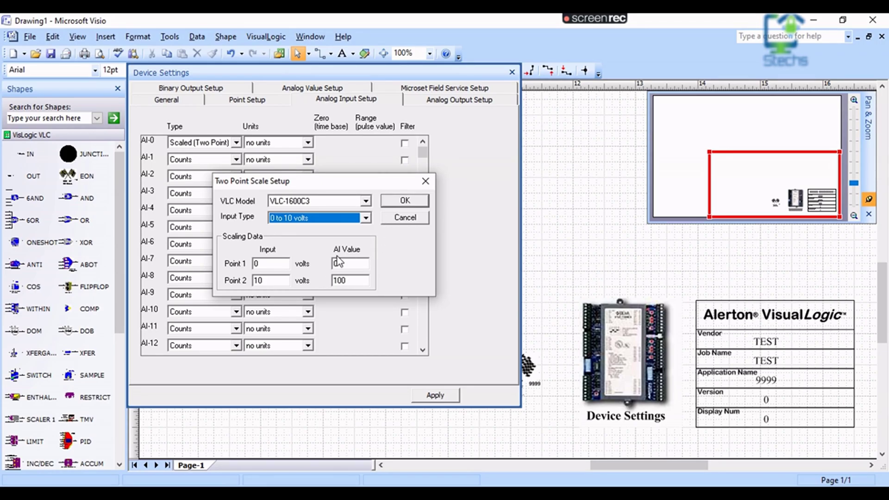
{"action": "left_click", "coordinate": [388, 201]}
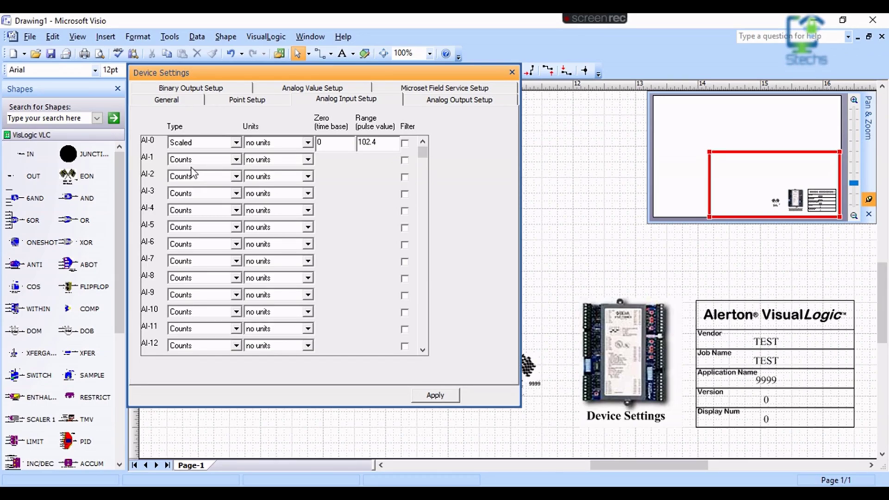
- Apply the AI-0 change, close Device Settings, and reopen it from the device image
{"action": "left_click", "coordinate": [426, 396]}
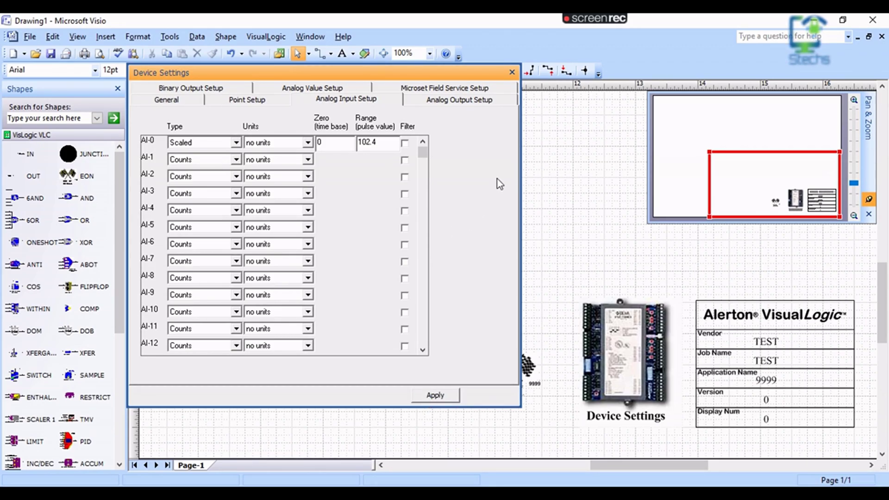
{"action": "left_click", "coordinate": [512, 71]}
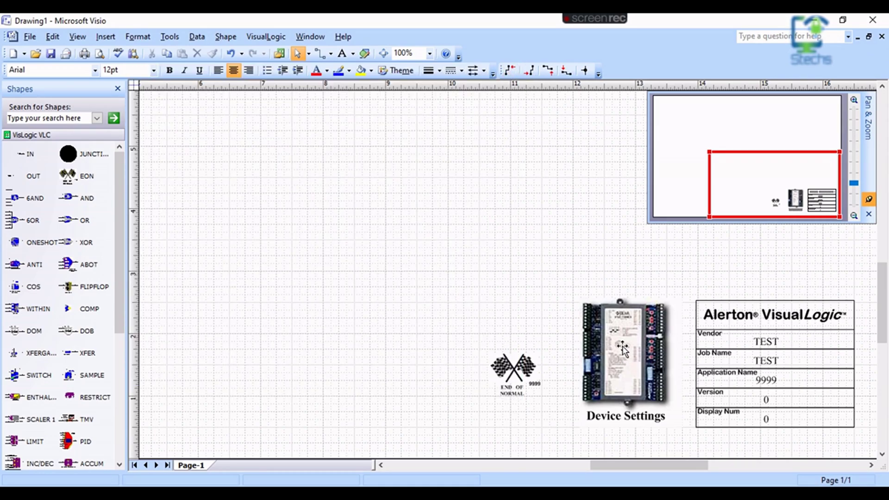
{"action": "double_click", "coordinate": [624, 366]}
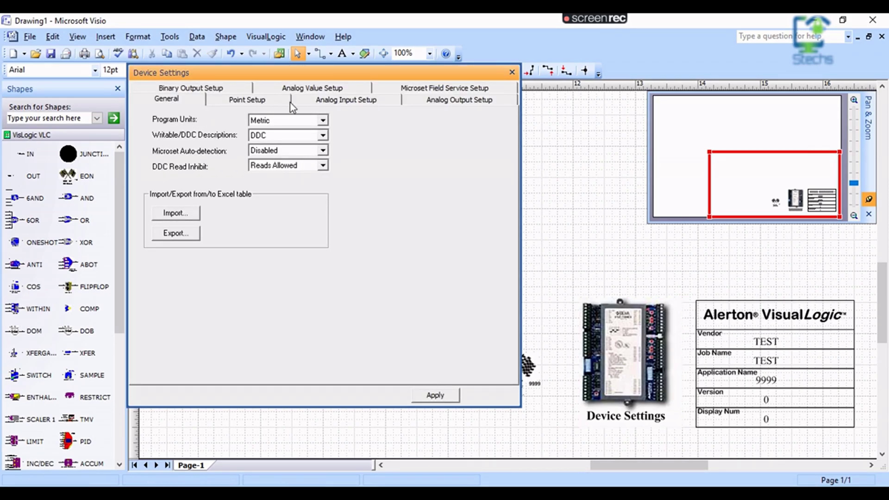
- Check that AI-0 still reads Scaled with range 102.4, then close Device Settings
{"action": "left_click", "coordinate": [343, 98]}
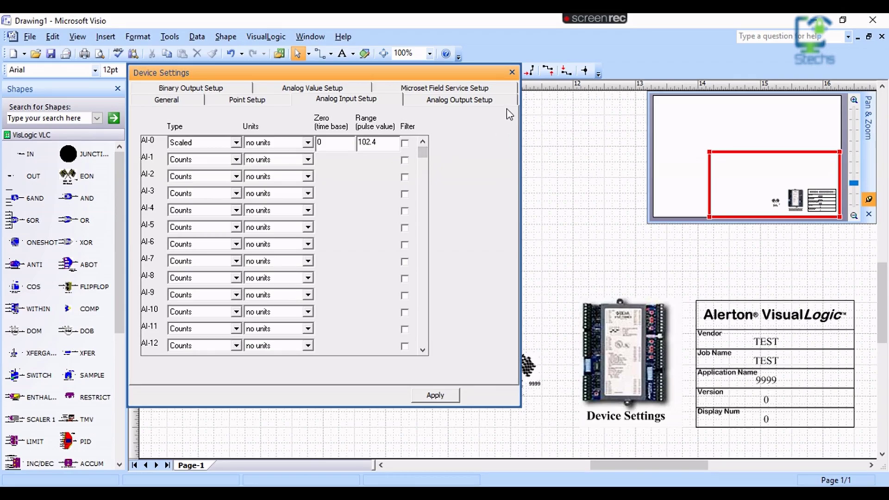
{"action": "left_click", "coordinate": [512, 72]}
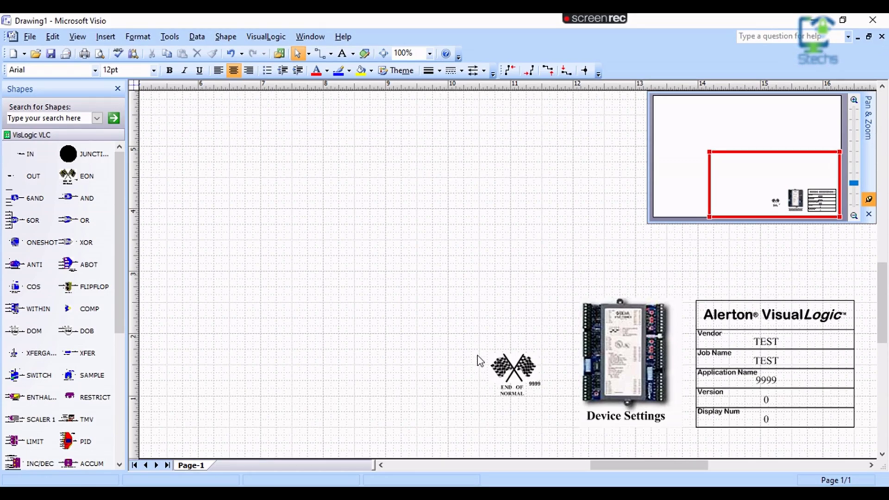
{"action": "double_click", "coordinate": [520, 376]}
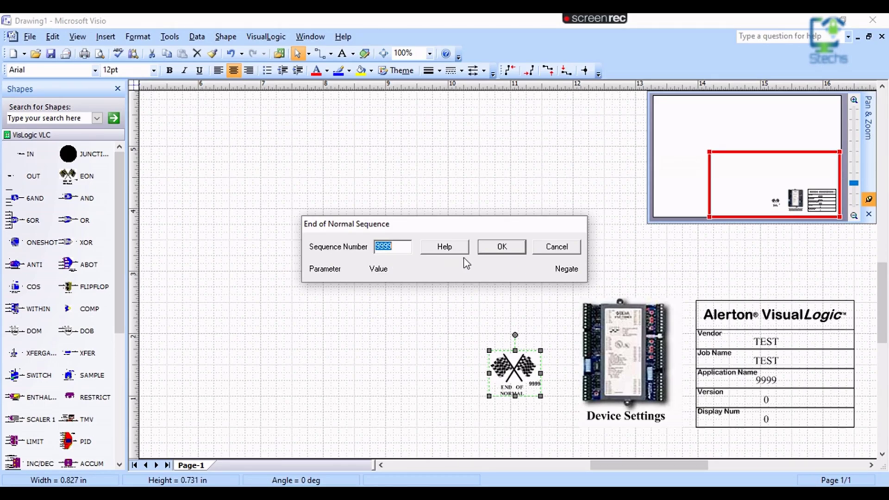
{"action": "left_click", "coordinate": [495, 250]}
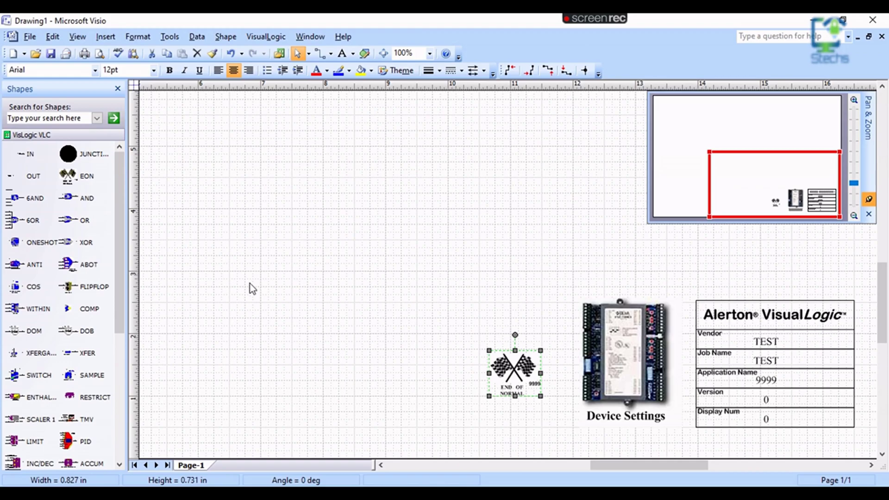
{"action": "scroll", "coordinate": [317, 287], "scroll_direction": "up", "scroll_amount": 1}
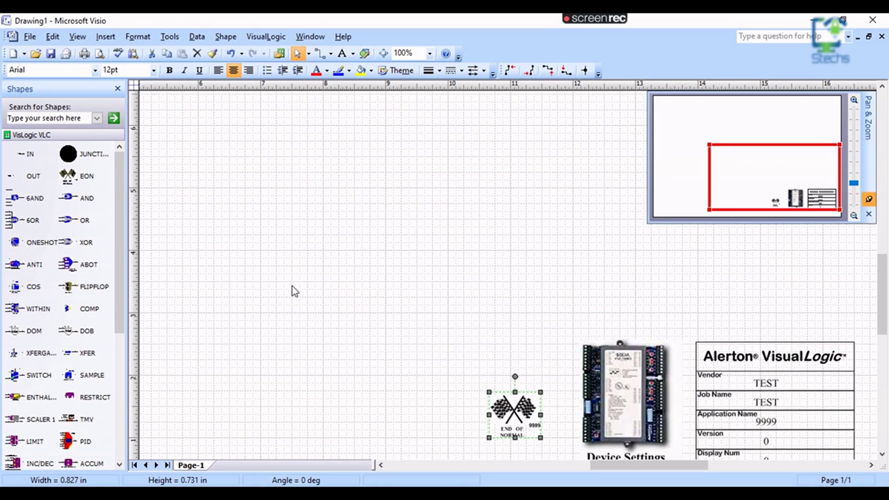
- Zoom out to 78% and place an IN block from the VisLogic VLC stencil at the page's upper left
{"action": "scroll", "coordinate": [292, 287], "scroll_direction": "up", "scroll_amount": 2}
{"action": "left_click_drag", "start_coordinate": [709, 191], "coordinate": [684, 161]}
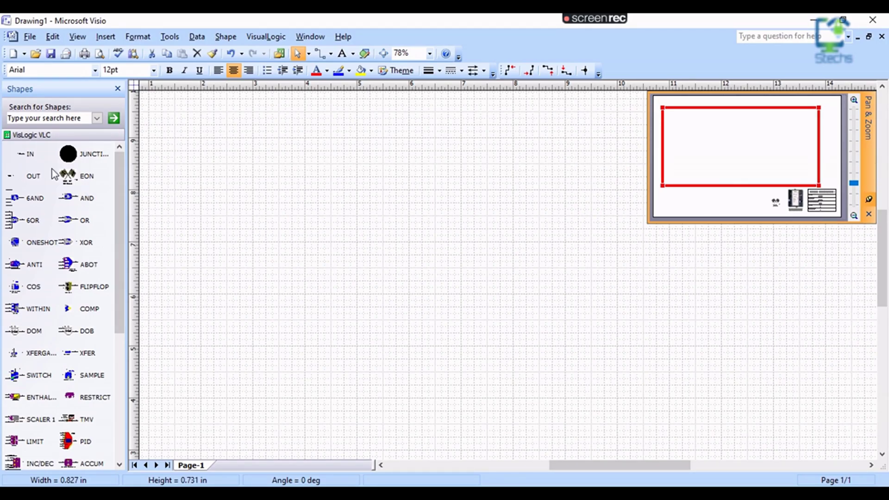
{"action": "left_click_drag", "start_coordinate": [28, 154], "coordinate": [362, 183]}
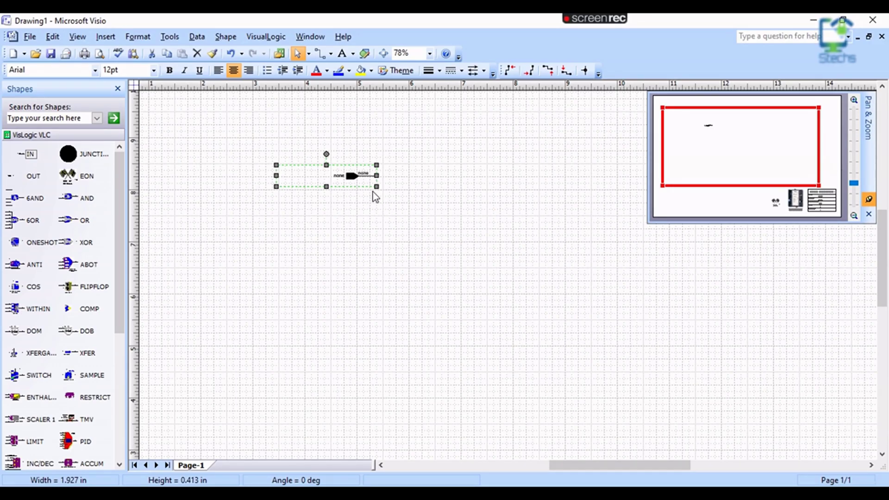
- Set the input block's Output to BI-1 and its Description to FAN STATUS
{"action": "double_click", "coordinate": [352, 176]}
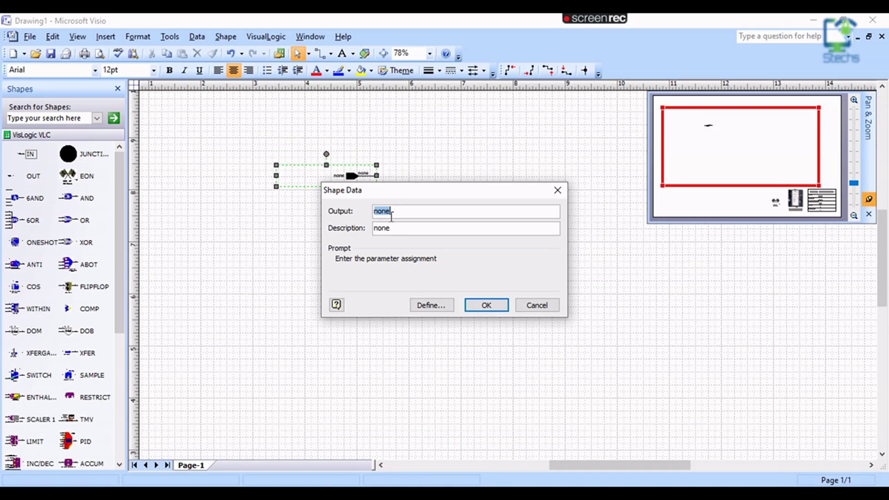
{"action": "type", "text": "Bi-1"}
{"action": "key", "text": "BackSpace"}
{"action": "key", "text": "BackSpace"}
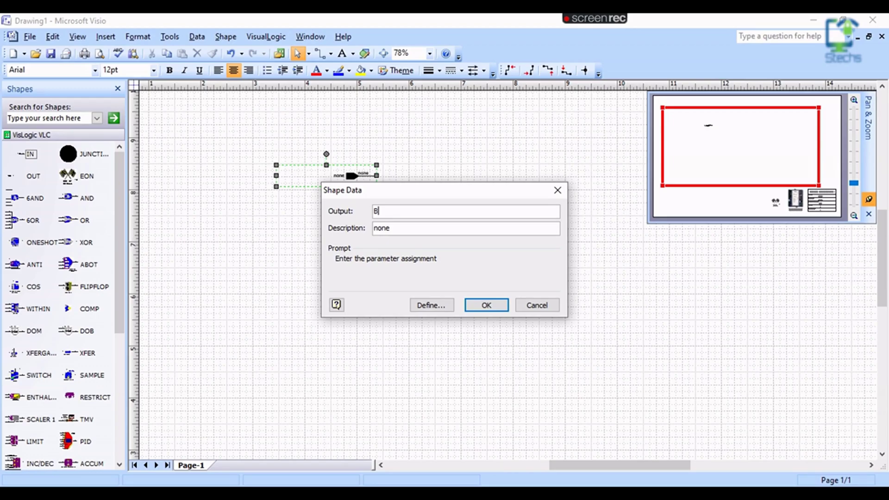
{"action": "type", "text": "-1"}
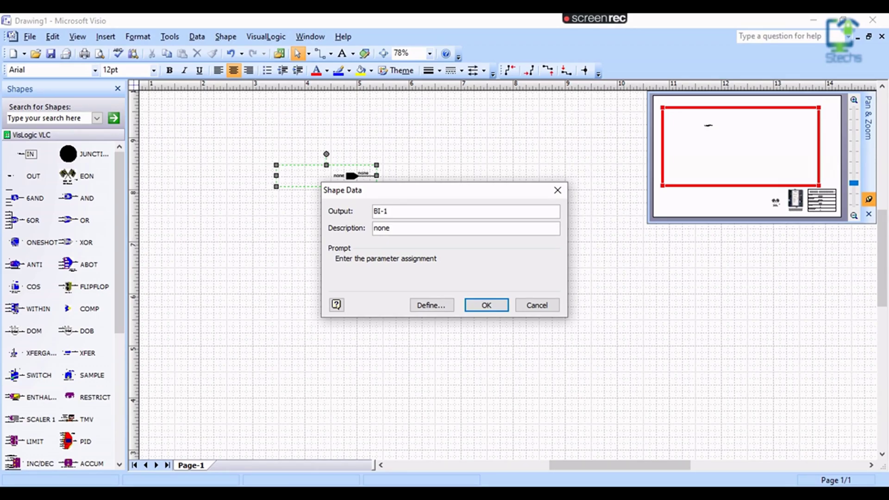
{"action": "left_click_drag", "start_coordinate": [372, 229], "coordinate": [432, 235]}
{"action": "type", "text": "sTATUS"}
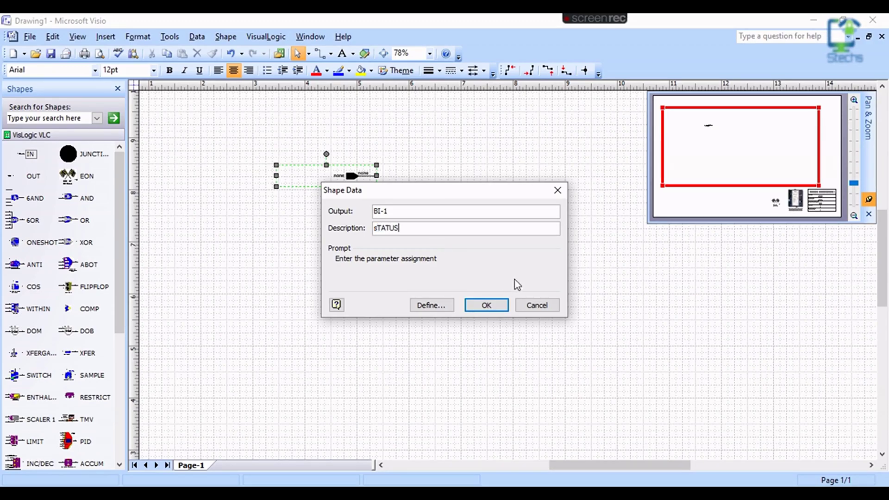
{"action": "key", "text": "Left"}
{"action": "key", "text": "Left"}
{"action": "key", "text": "Left"}
{"action": "key", "text": "Left"}
{"action": "key", "text": "Left"}
{"action": "key", "text": "Left"}
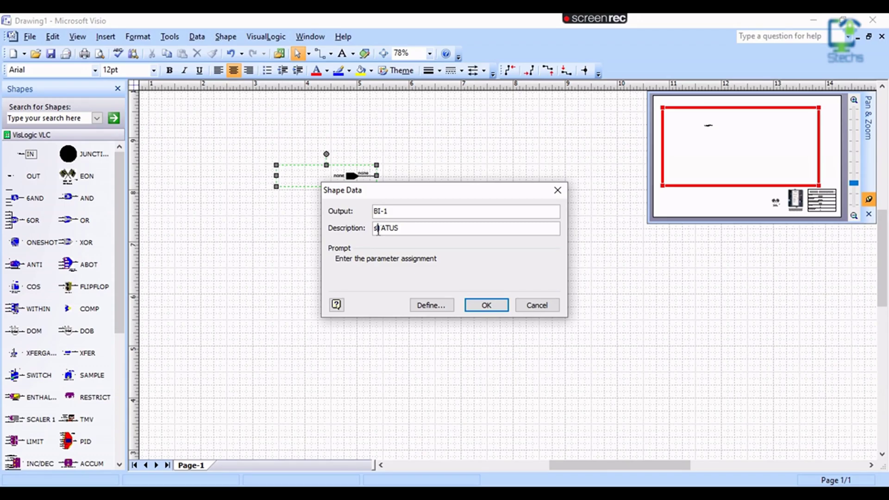
{"action": "key", "text": "Delete"}
{"action": "type", "text": "FAN S"}
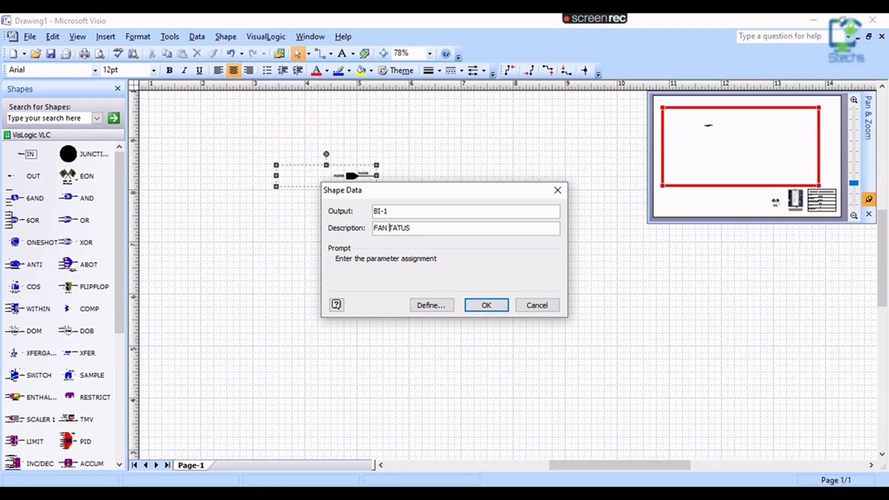
{"action": "left_click", "coordinate": [486, 305]}
{"action": "left_click", "coordinate": [502, 199]}
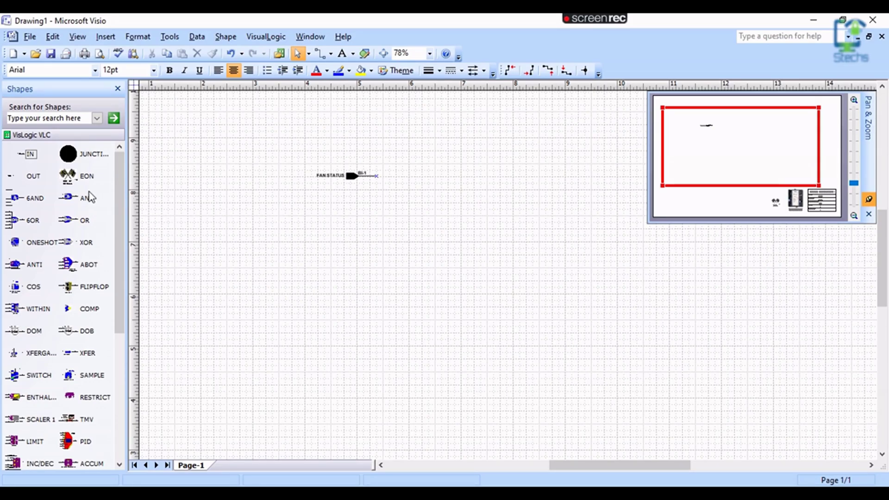
- Place an OUT block below FAN STATUS with Input BO-1 and Description FAN COMMAND
{"action": "left_click_drag", "start_coordinate": [31, 176], "coordinate": [357, 218]}
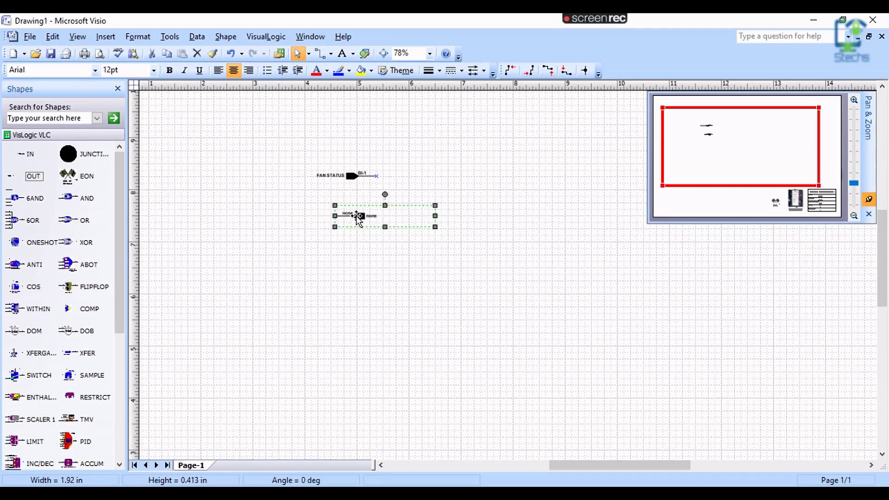
{"action": "double_click", "coordinate": [357, 217]}
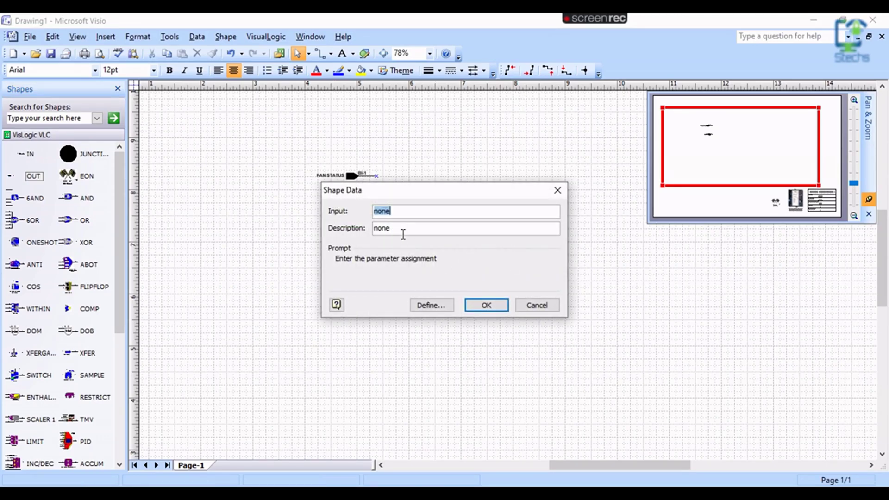
{"action": "type", "text": "BI-4"}
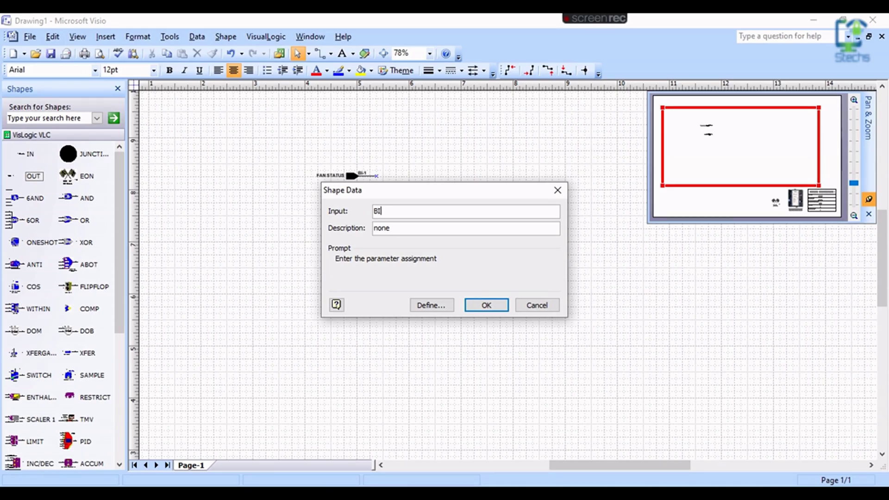
{"action": "key", "text": "BackSpace"}
{"action": "key", "text": "BackSpace"}
{"action": "type", "text": "-2"}
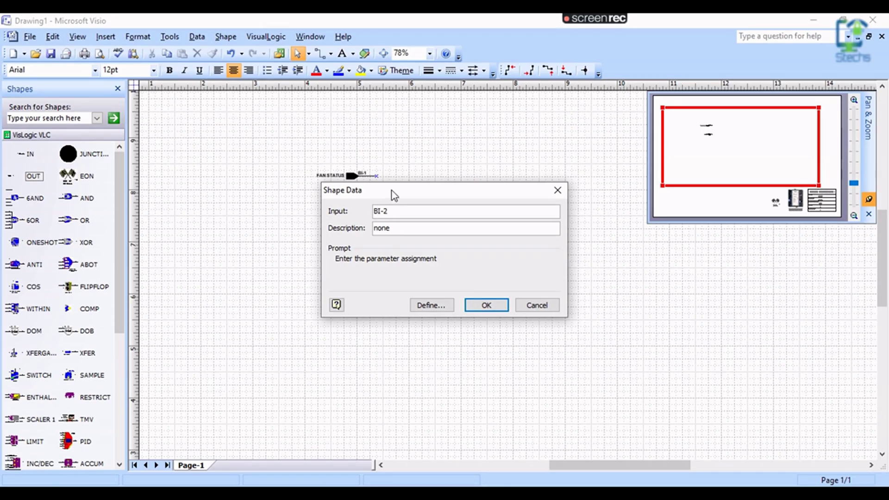
{"action": "double_click", "coordinate": [380, 212]}
{"action": "type", "text": "BO-1"}
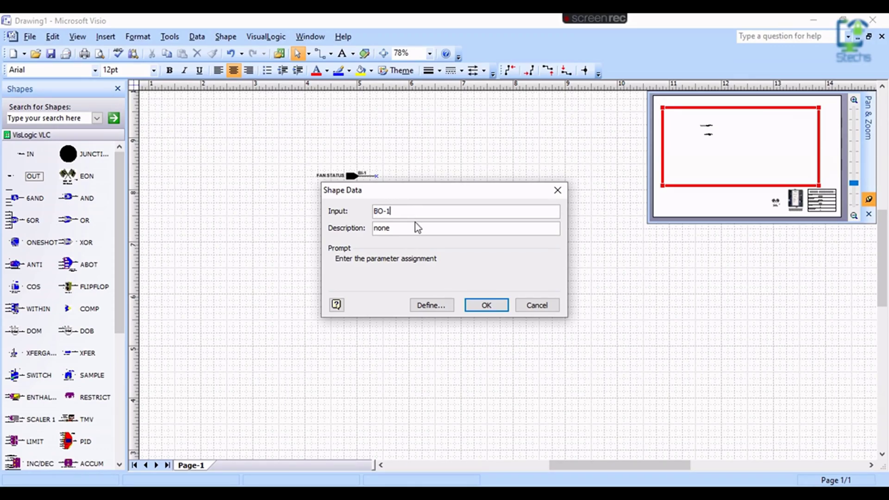
{"action": "double_click", "coordinate": [417, 228]}
{"action": "type", "text": "FAN COMMAN"}
{"action": "type", "text": "D"}
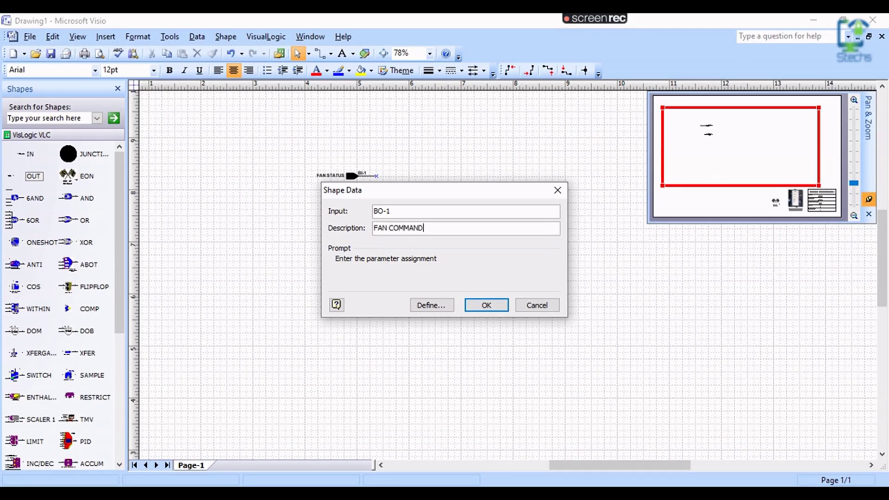
{"action": "left_click", "coordinate": [485, 305]}
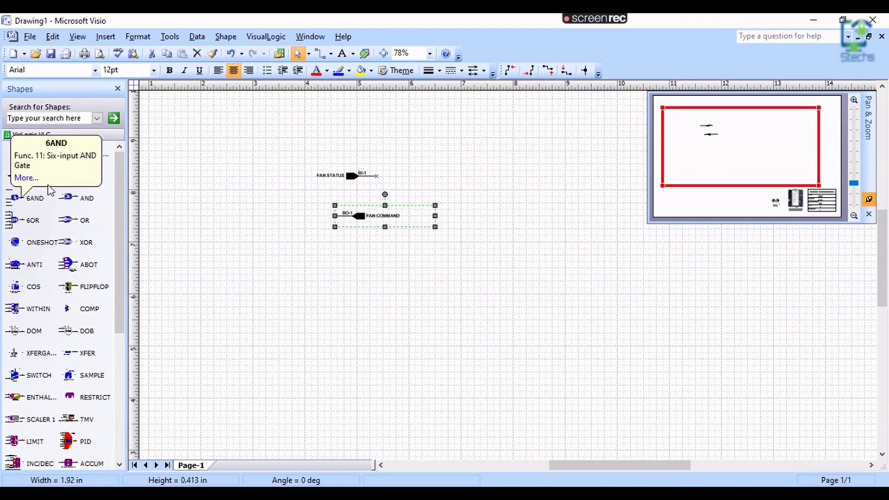
- Place an AND gate and an OR gate below it on the drawing
{"action": "left_click_drag", "start_coordinate": [68, 197], "coordinate": [394, 282]}
{"action": "left_click_drag", "start_coordinate": [77, 220], "coordinate": [405, 345]}
{"action": "left_click", "coordinate": [444, 294]}
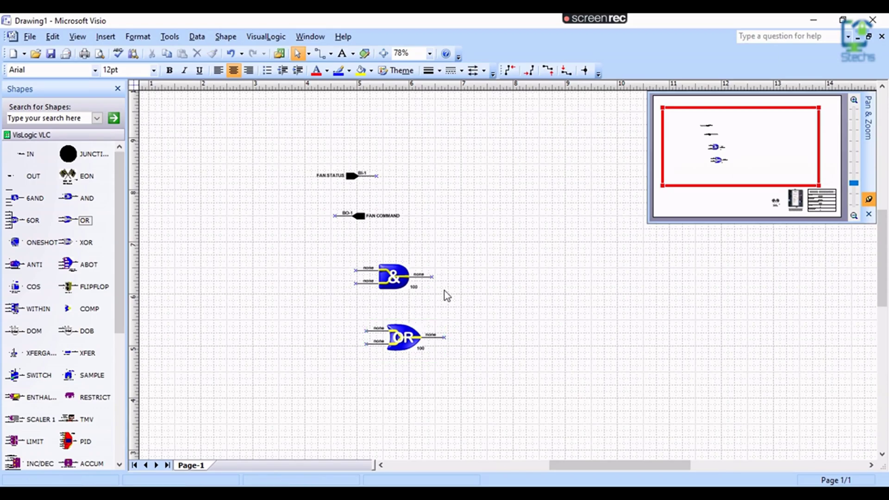
- Set the AND gate's Input 1 to BI-1 and Input 2 to BI-2
{"action": "double_click", "coordinate": [394, 278]}
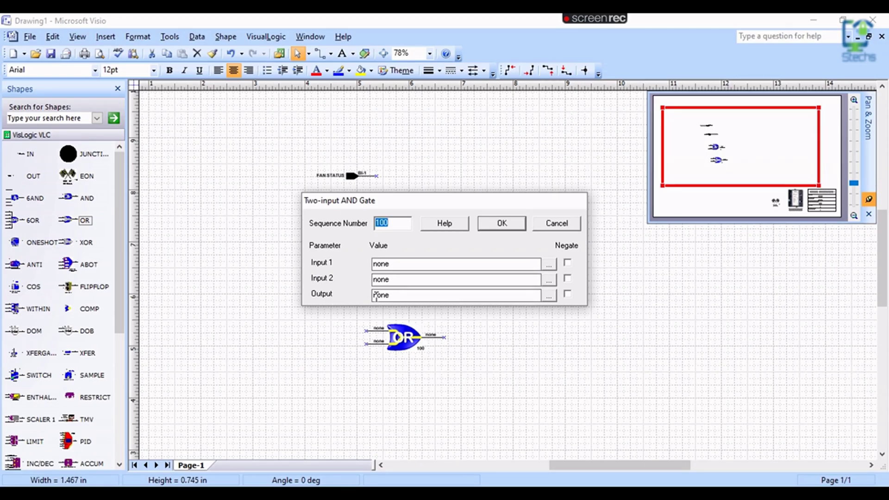
{"action": "key", "text": "Tab"}
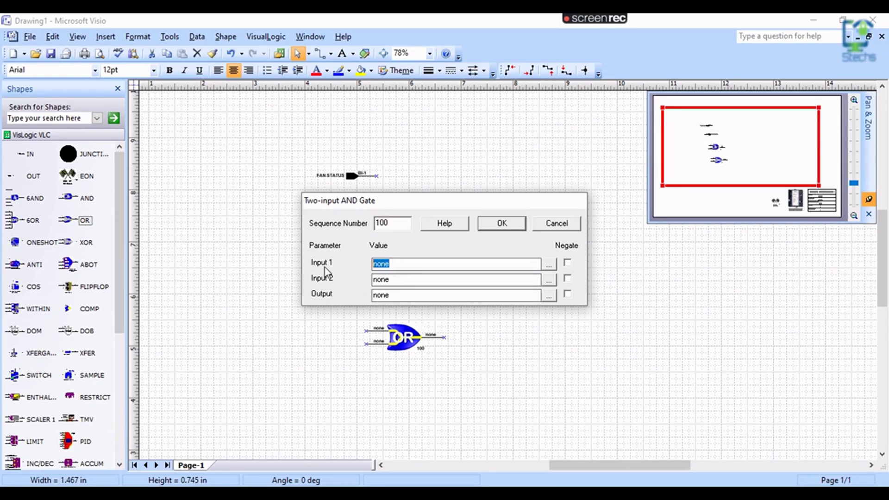
{"action": "type", "text": "BI-1"}
{"action": "key", "text": "Tab"}
{"action": "type", "text": "BI-2"}
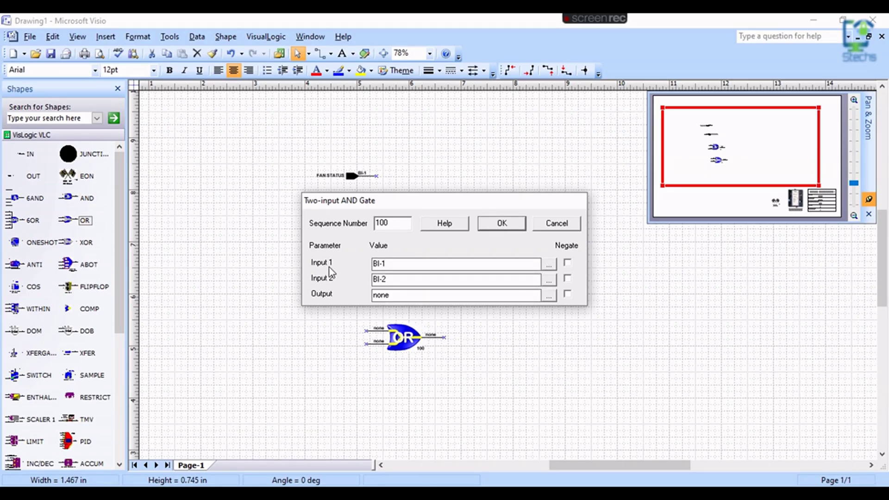
{"action": "left_click", "coordinate": [506, 227]}
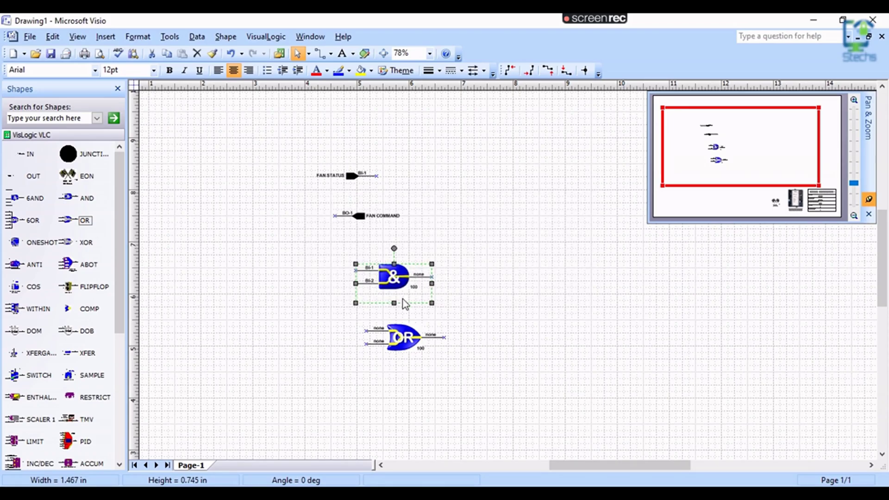
- Set the AND gate's Output to BO-1, then bring up the OR gate's parameters
{"action": "double_click", "coordinate": [394, 277]}
{"action": "double_click", "coordinate": [417, 295]}
{"action": "type", "text": "BO-1"}
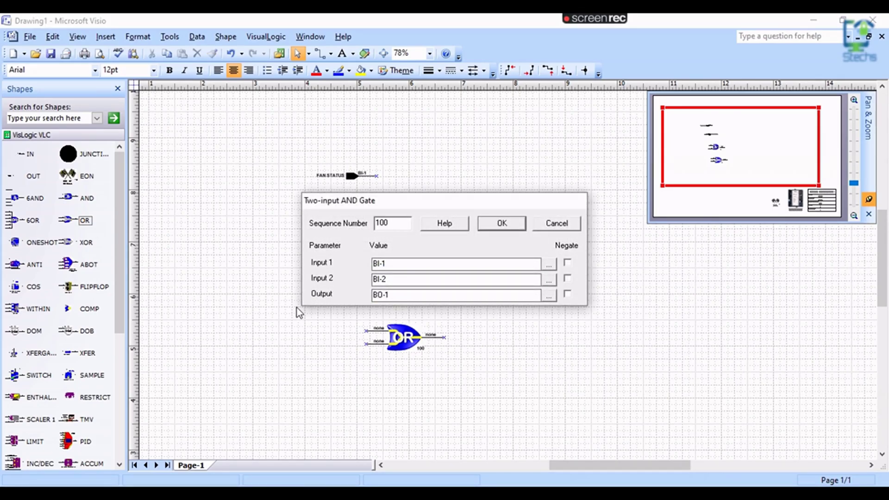
{"action": "left_click", "coordinate": [503, 225]}
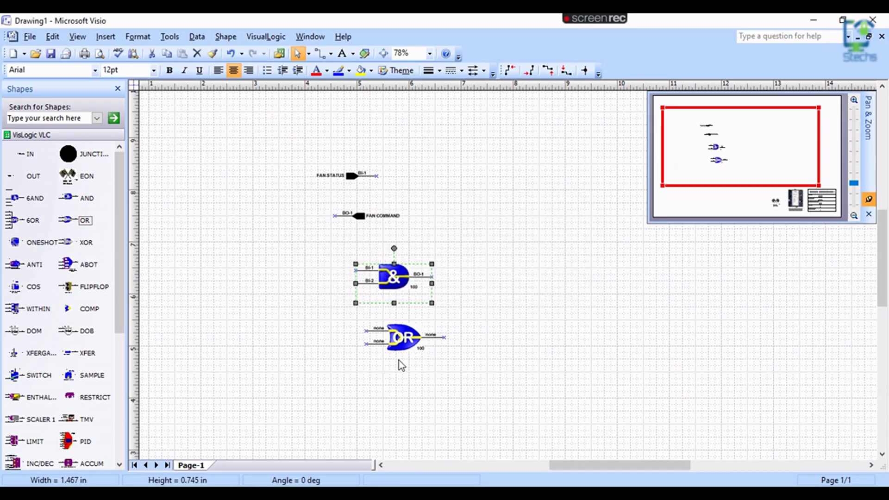
{"action": "double_click", "coordinate": [391, 339]}
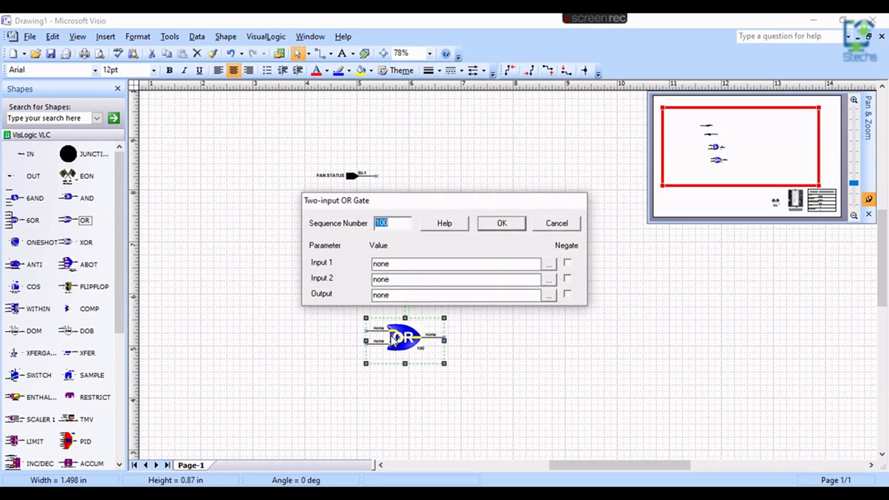